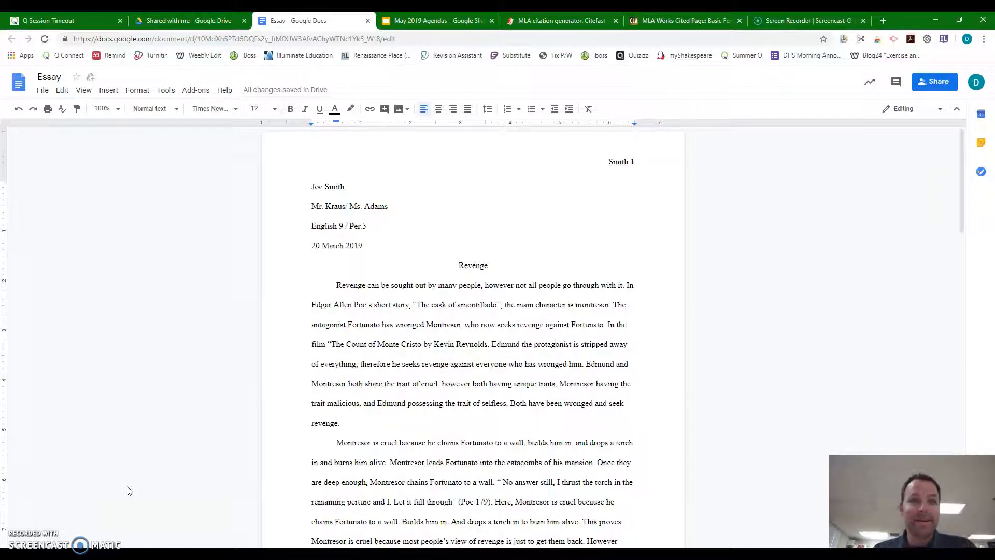
Step: Place the text cursor at the end of the essay's final paragraph, after "wrongdoers."
scroll(446, 397, down, 3)
scroll(466, 363, up, 3)
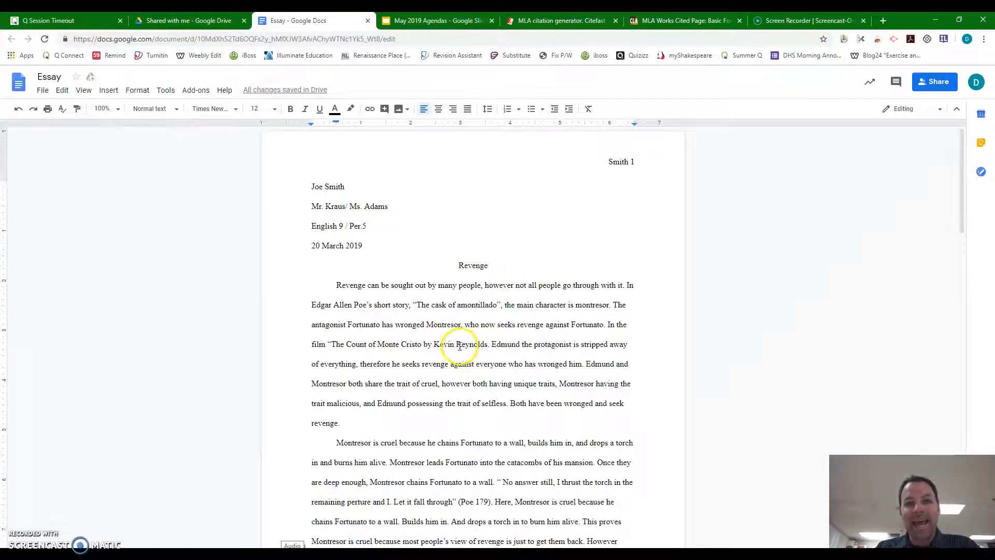
scroll(463, 345, down, 18)
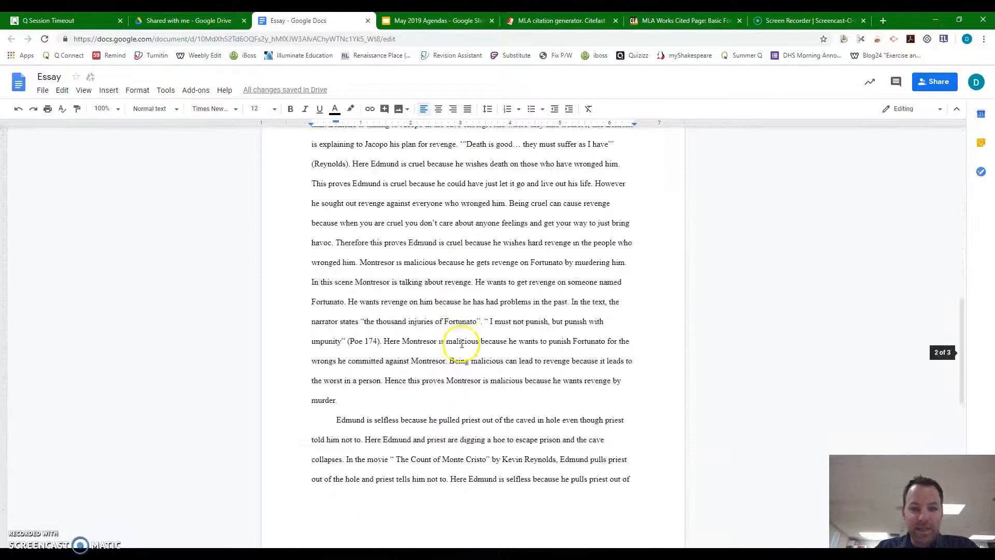
scroll(462, 344, down, 6)
scroll(459, 345, up, 1)
scroll(458, 346, up, 2)
click(513, 352)
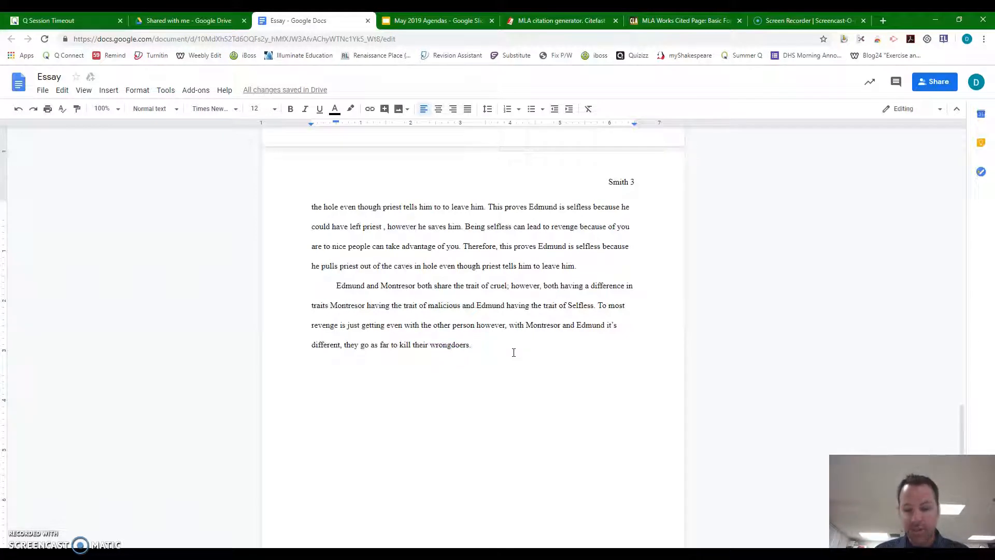
key(ctrl+Return)
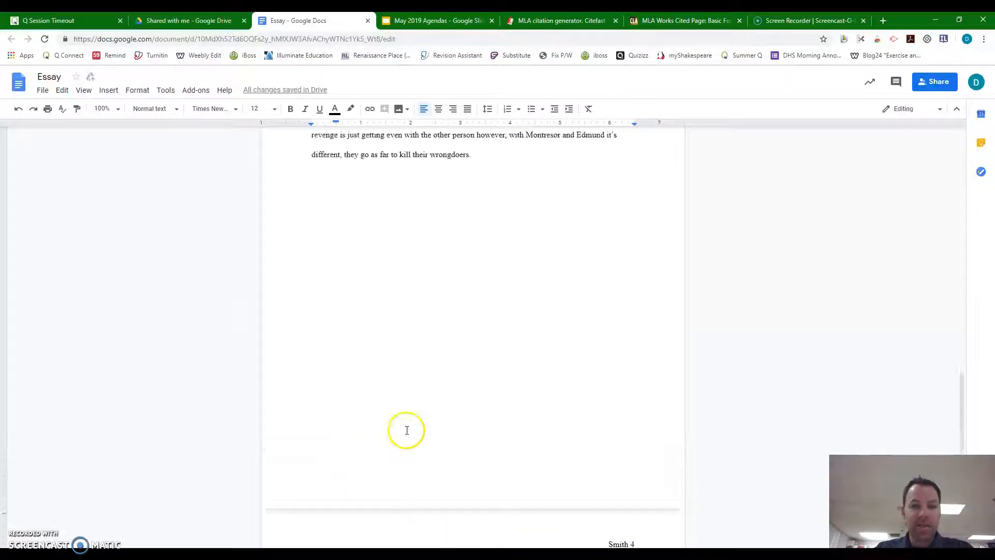
key(BackSpace)
key(ctrl+Return)
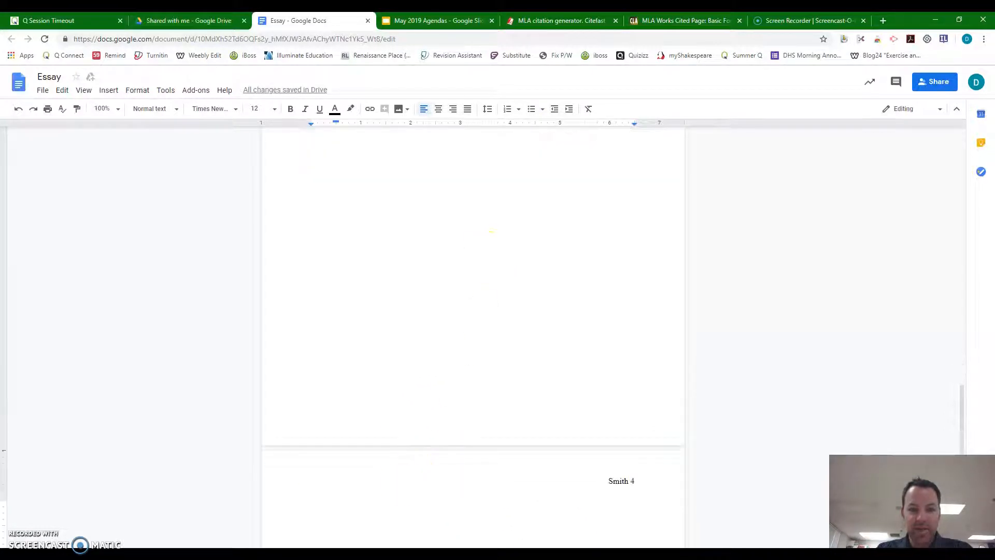
key(BackSpace)
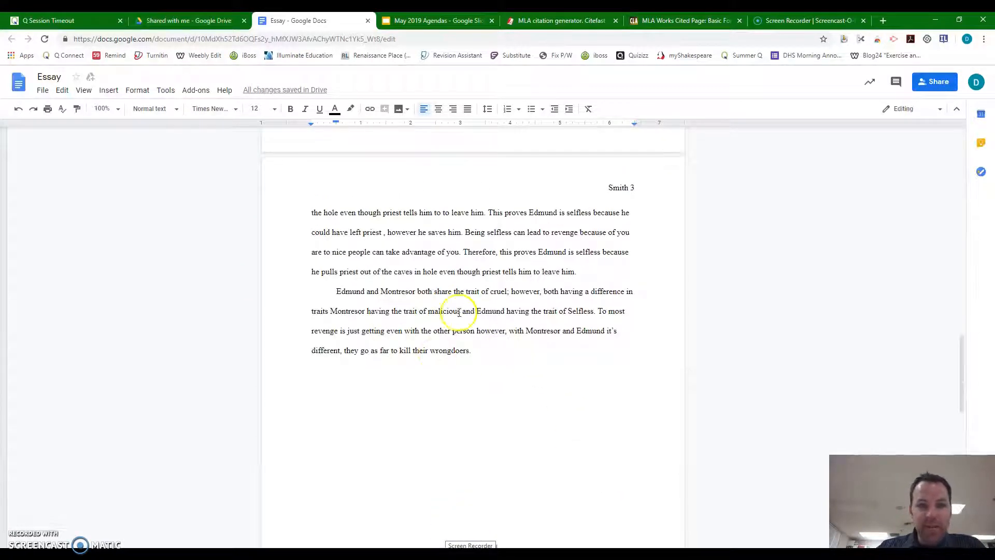
Step: Insert a page break after the essay's final paragraph to start a new page
scroll(486, 320, down, 2)
key(ctrl+Return)
scroll(383, 390, down, 2)
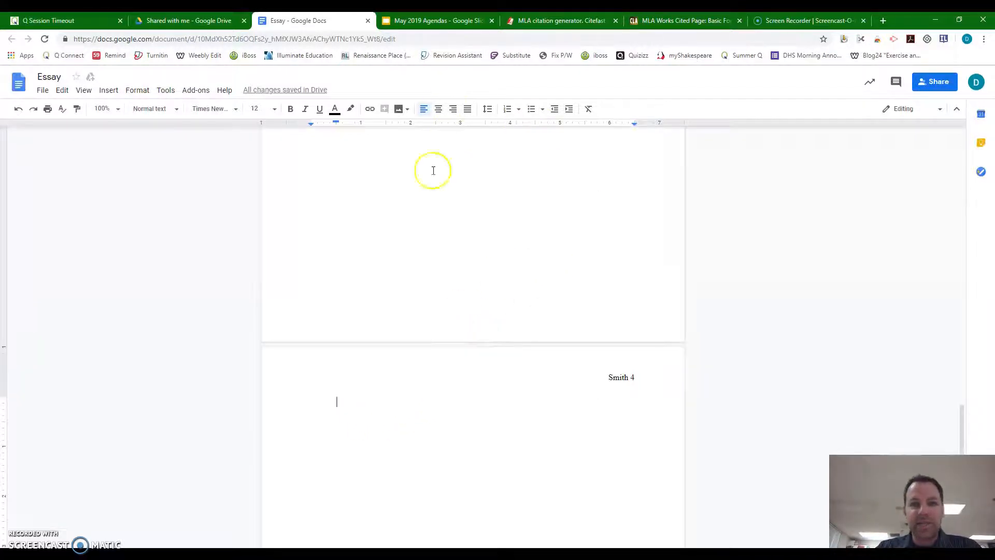
Step: Switch to the Citefast citation generator and close its Copy and Paste window to return to the source types
click(510, 18)
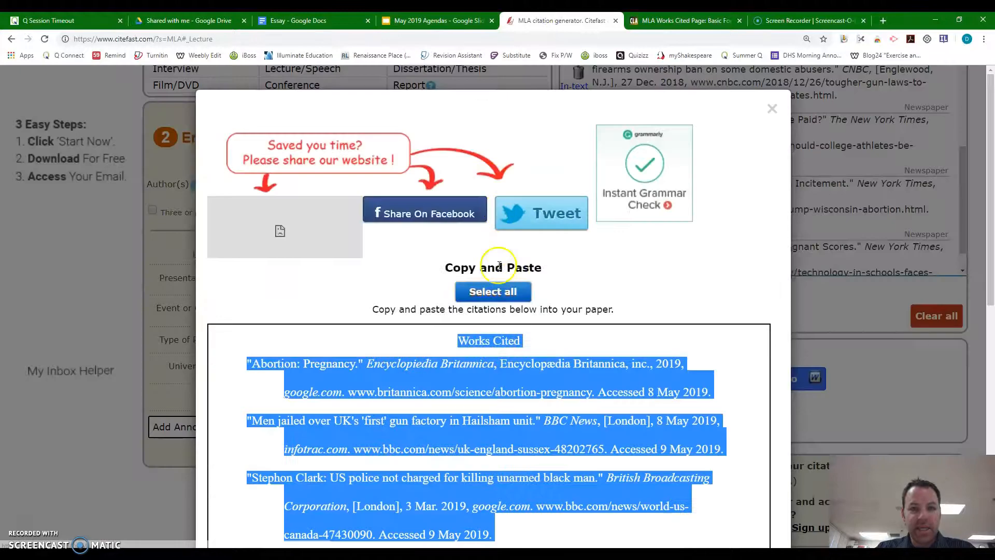
click(772, 108)
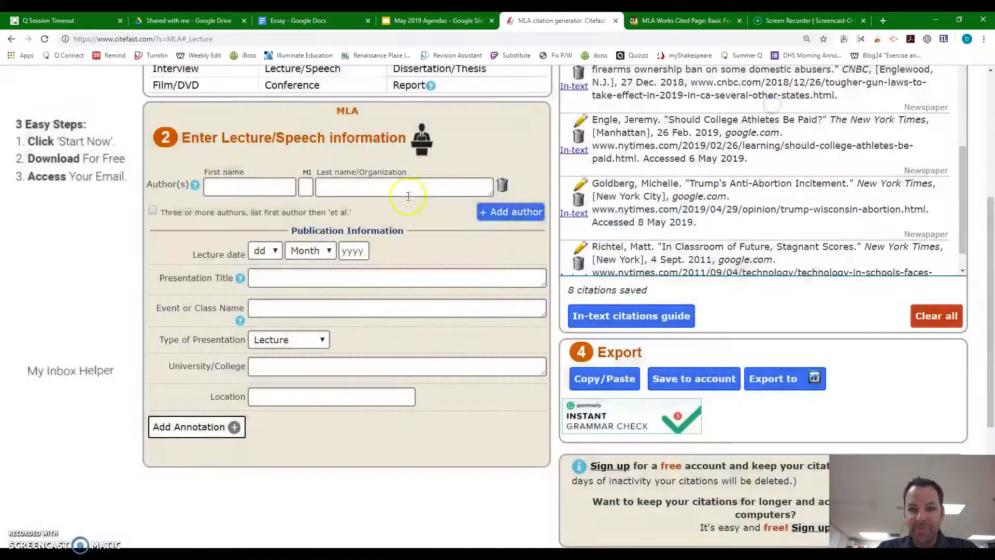
scroll(481, 206, up, 2)
scroll(482, 206, up, 5)
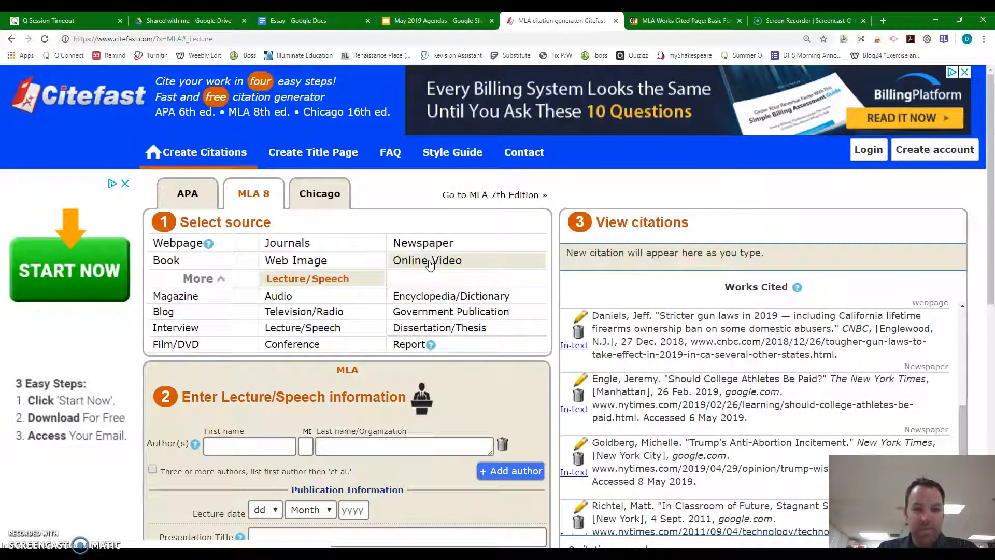
Step: View the MLA 8 entry form for an Interview, and the Manual Entry form for a Government Publication
scroll(322, 298, down, 2)
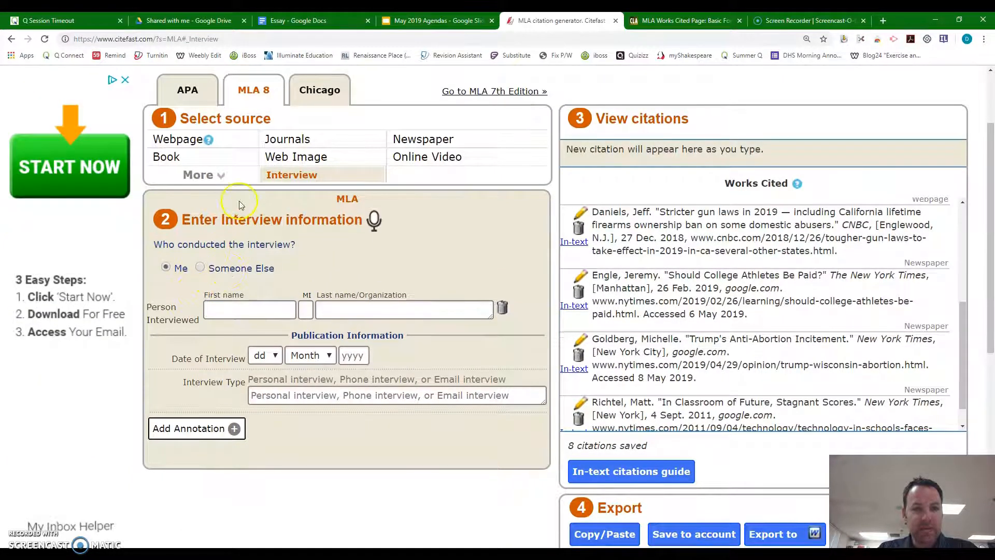
scroll(240, 204, up, 1)
click(223, 226)
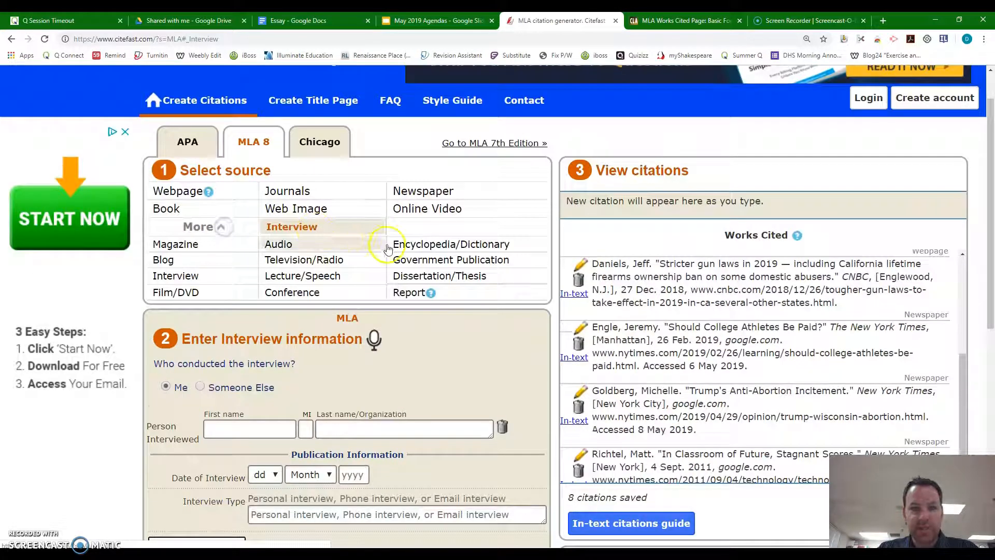
click(417, 259)
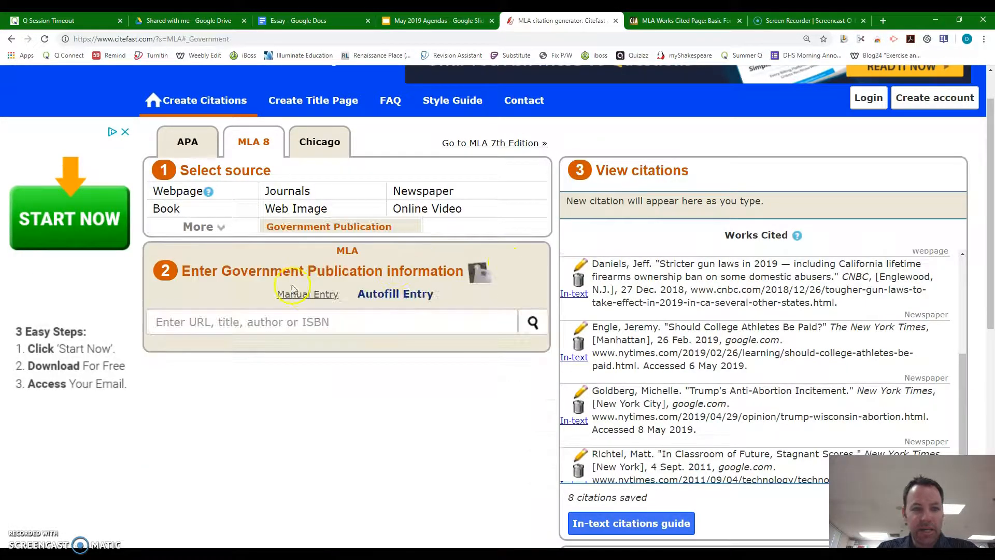
click(306, 295)
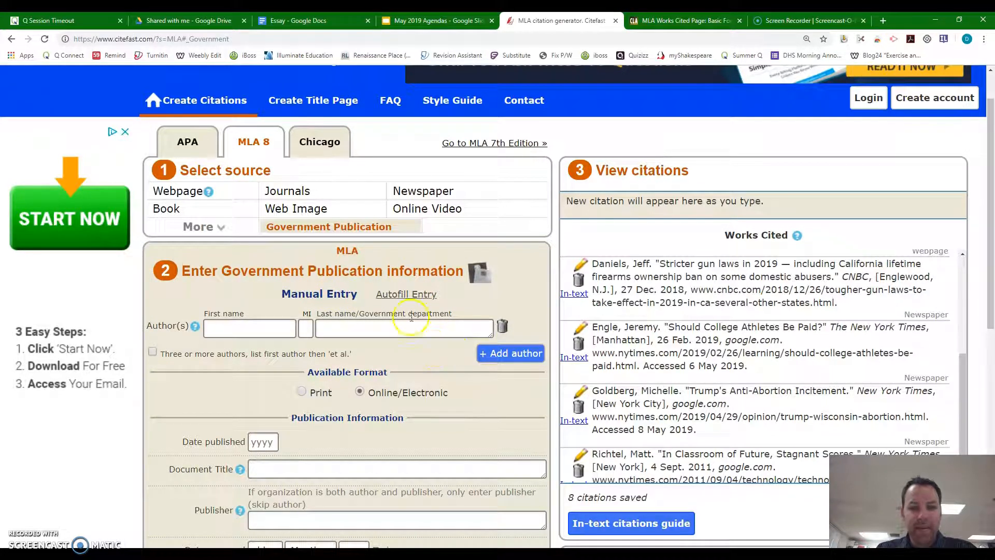
Step: Export the saved Citefast citations for copying and copy the entire Works Cited list
scroll(341, 296, down, 1)
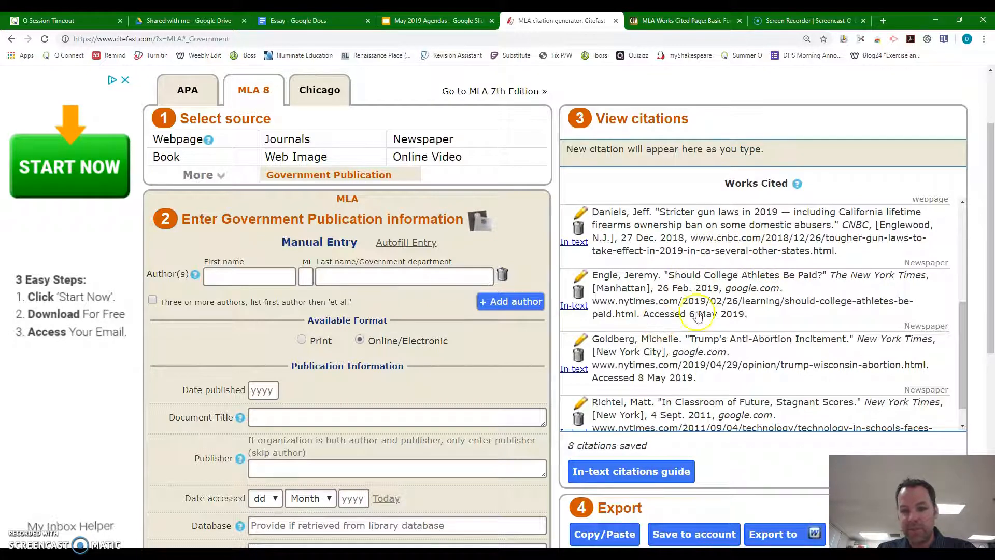
scroll(668, 410, down, 1)
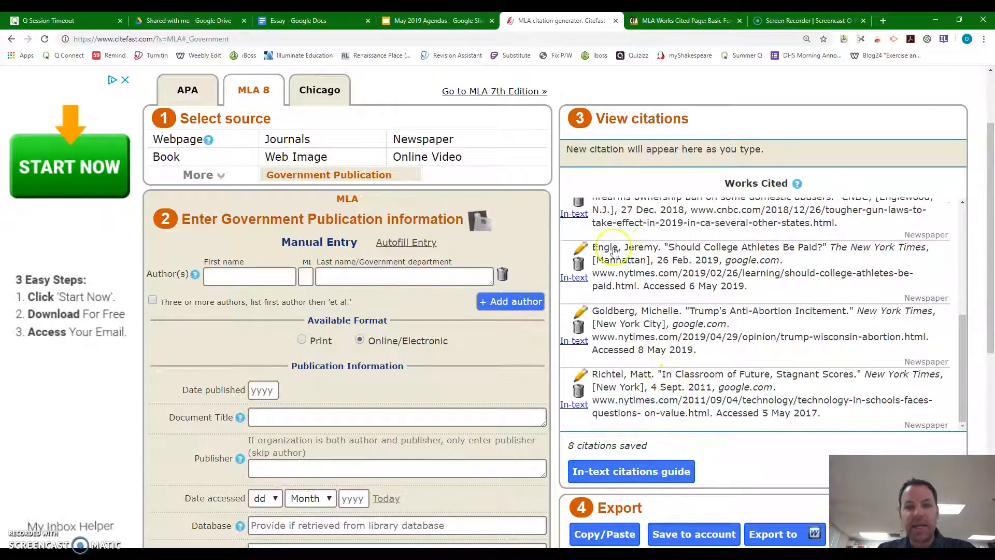
click(627, 540)
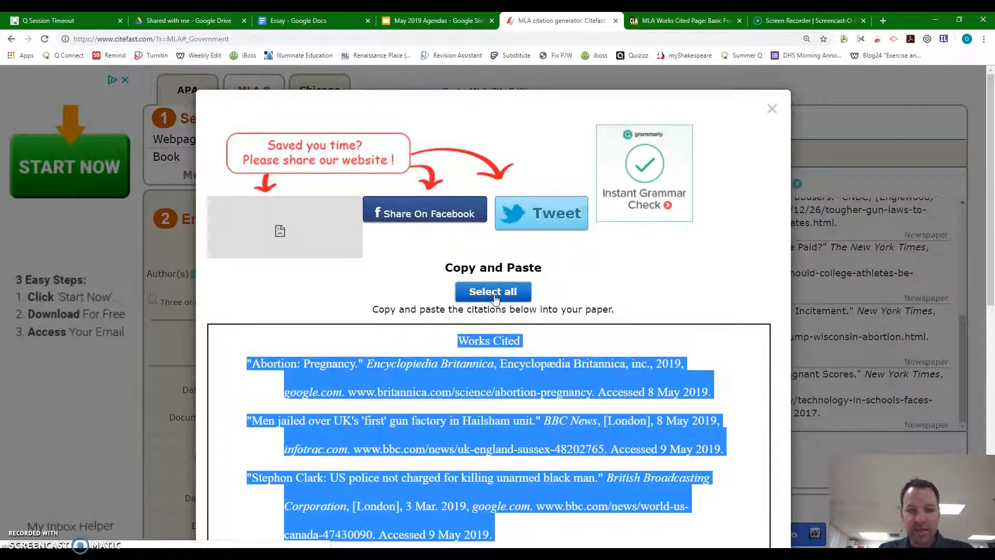
click(483, 292)
Step: Switch back to the Essay document, remove the new page's first-line indent and paste the copied Works Cited list there
click(299, 21)
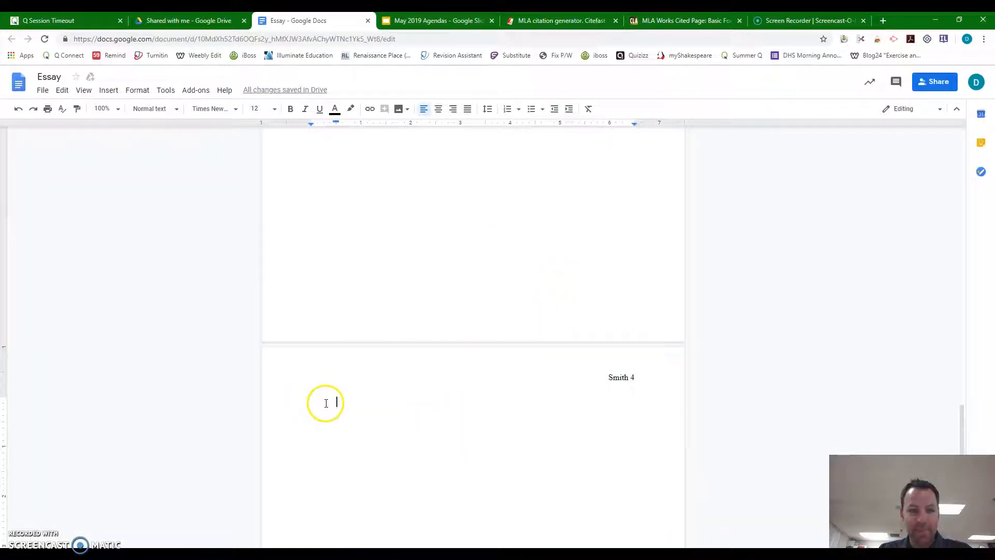
drag(336, 123, 311, 123)
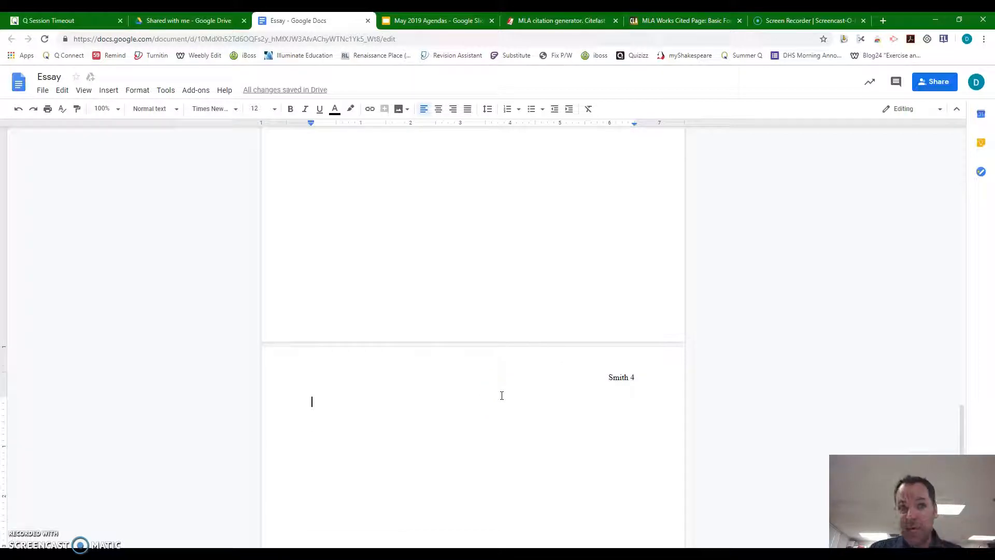
key(ctrl+v)
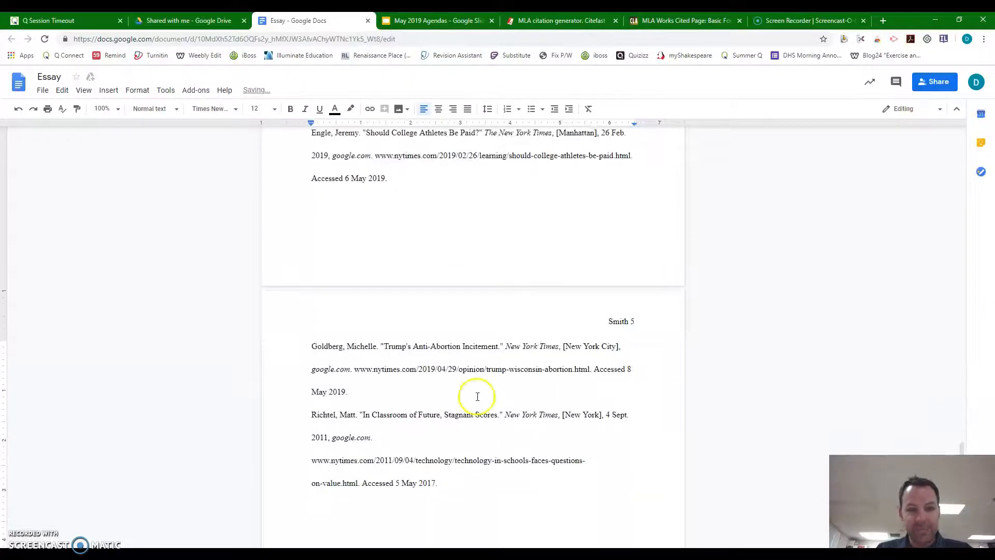
scroll(417, 293, up, 8)
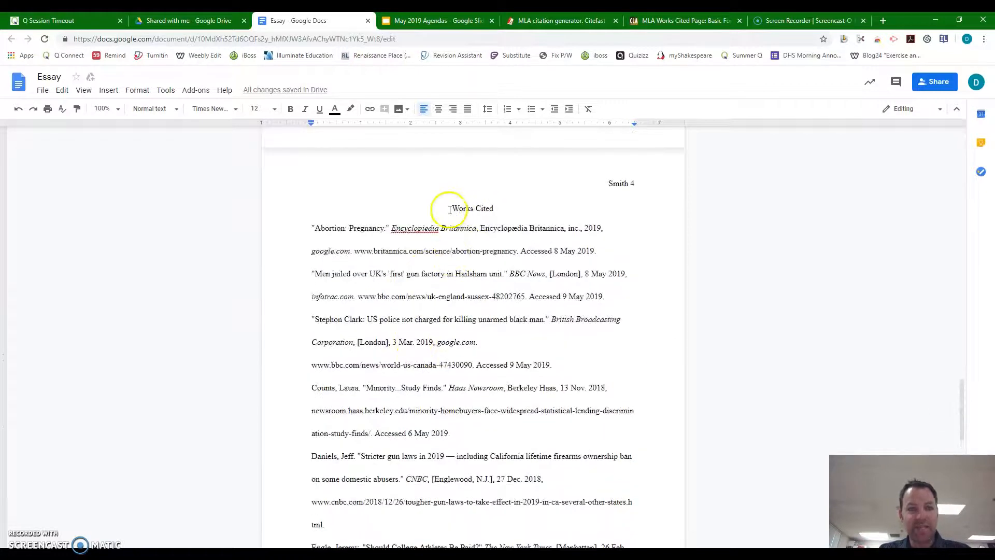
drag(451, 208, 502, 526)
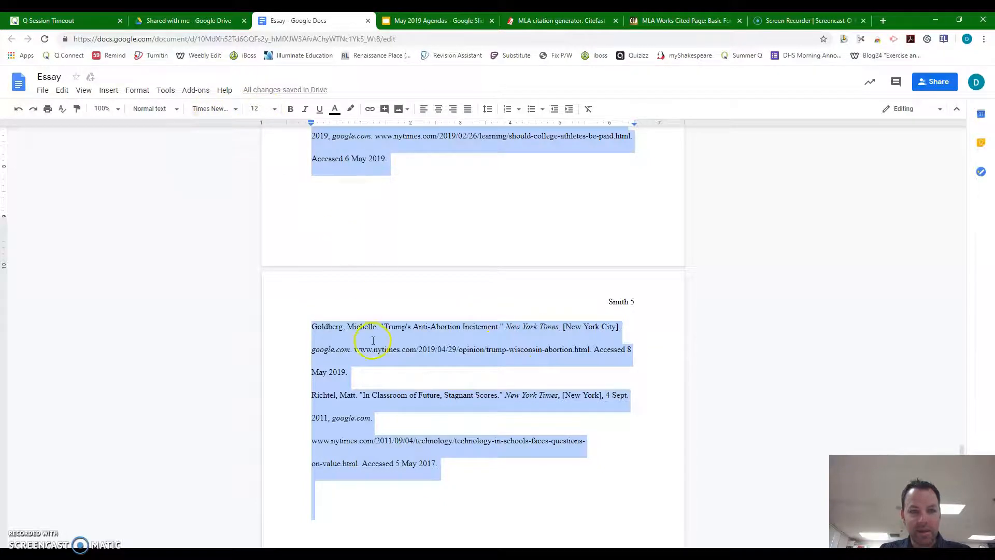
scroll(377, 340, up, 8)
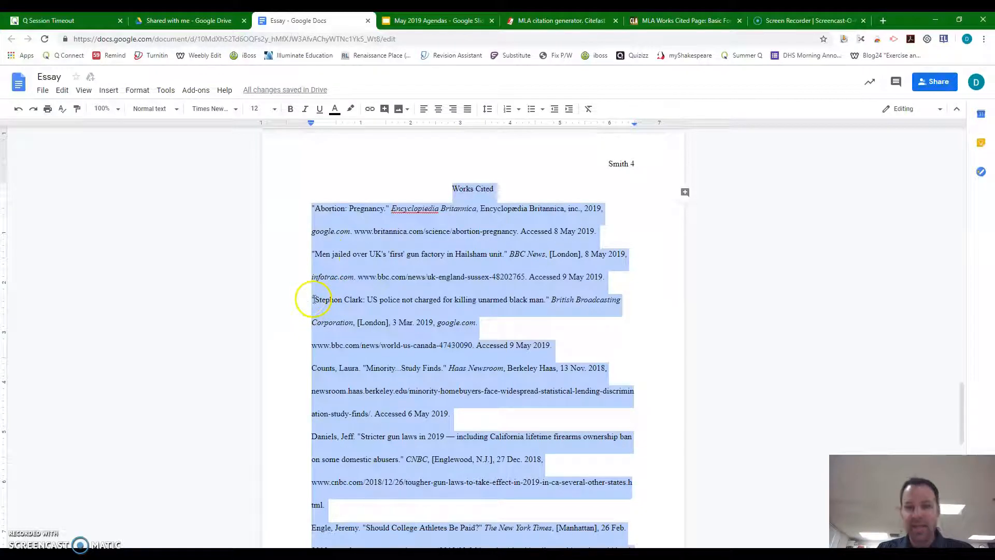
click(340, 296)
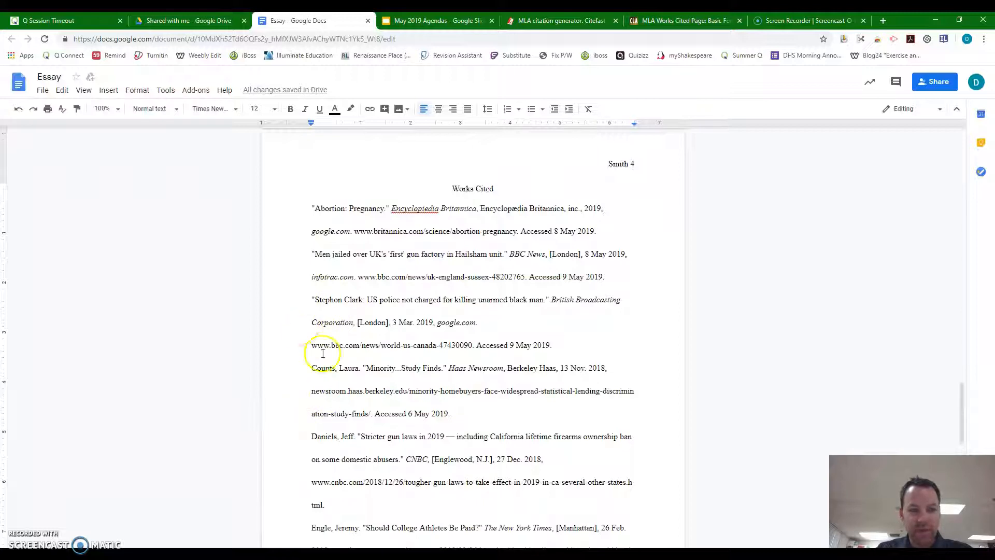
Step: Move the "Minority...Study Finds." citation above the "Men jailed over UK's 'first' gun factory" citation, keeping each on its own line
drag(451, 413, 288, 259)
click(456, 302)
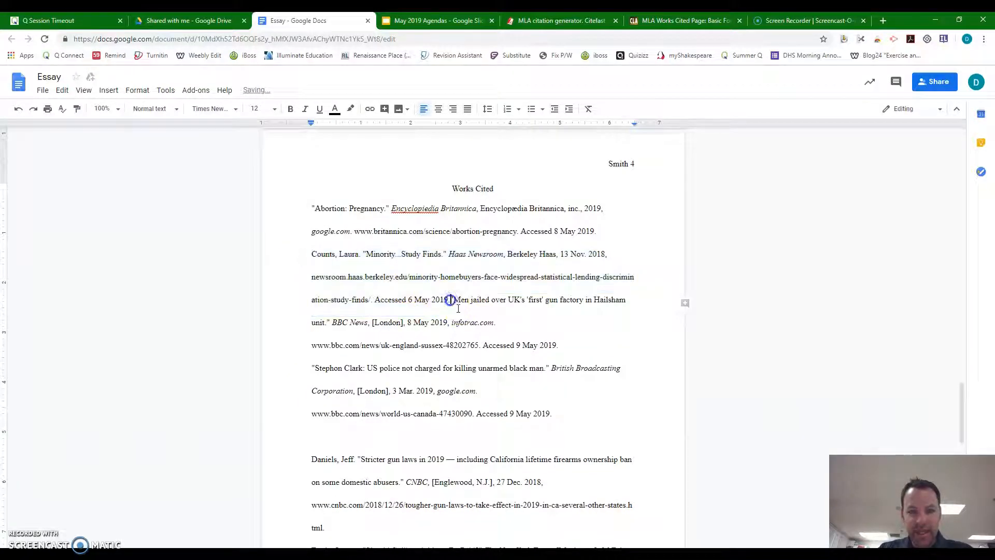
key(Return)
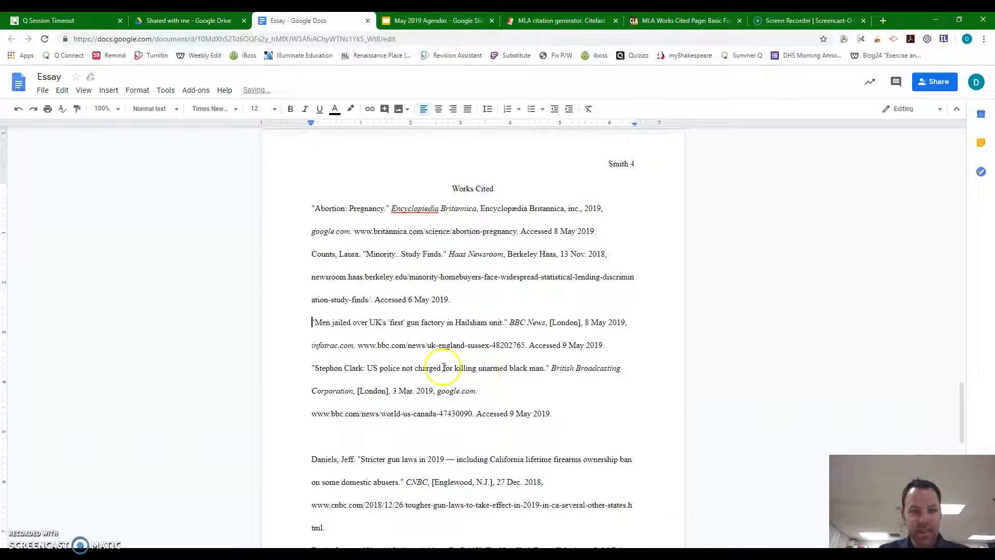
Step: Move the "Stricter gun laws in 2019" citation directly below "Minority...Study Finds." and start the following citation on a new line
drag(313, 459, 321, 488)
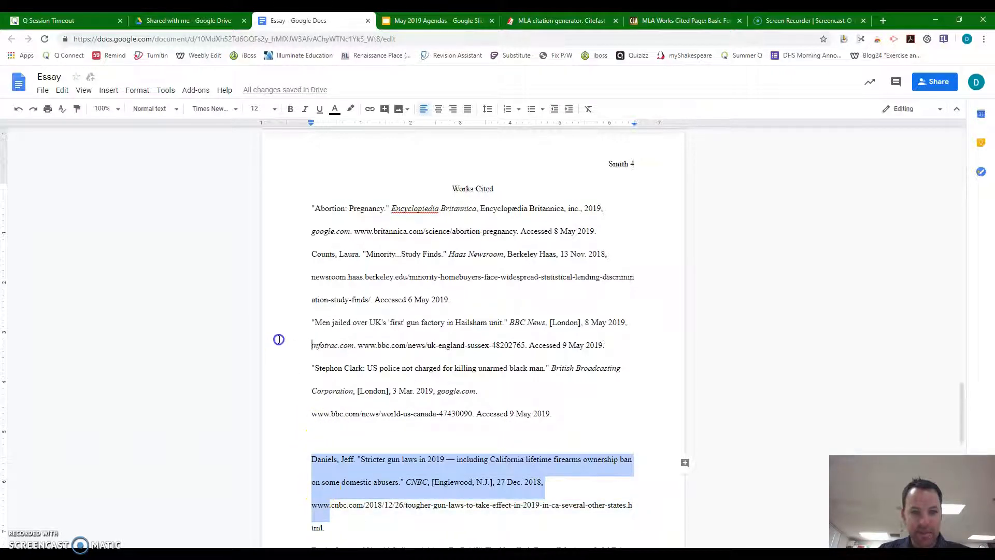
drag(279, 325, 279, 325)
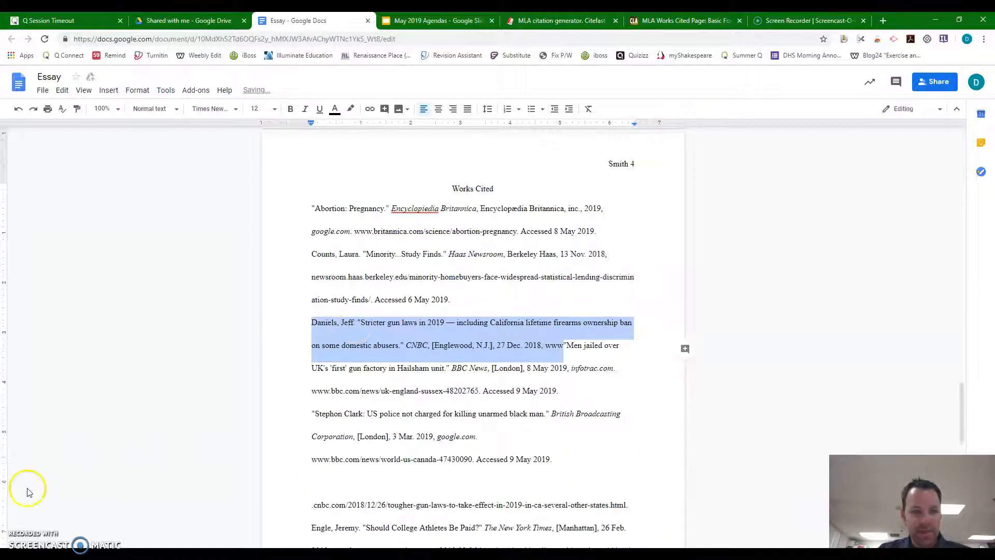
click(540, 347)
key(Return)
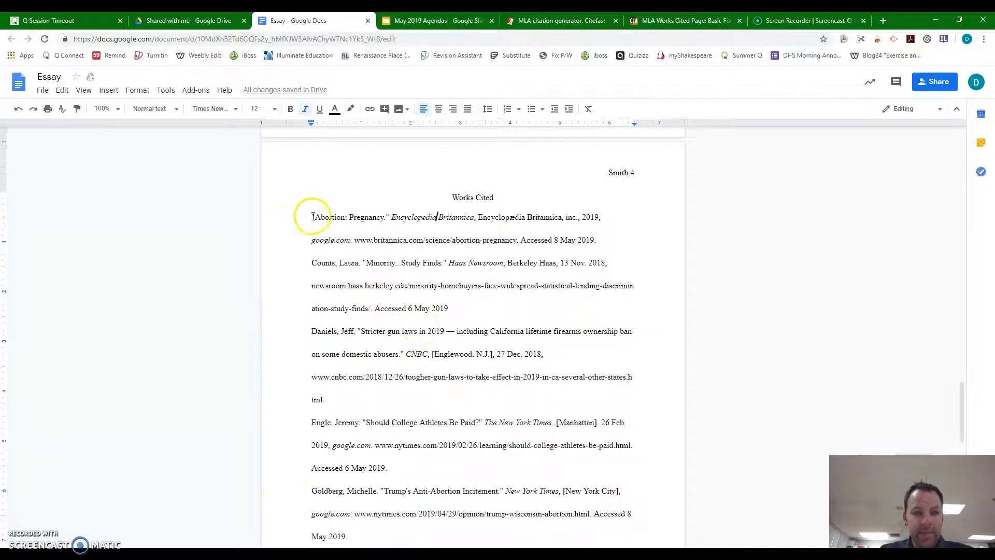
Step: Check the alphabetical order of the Works Cited entries by the opening letters of each citation
drag(312, 262, 321, 262)
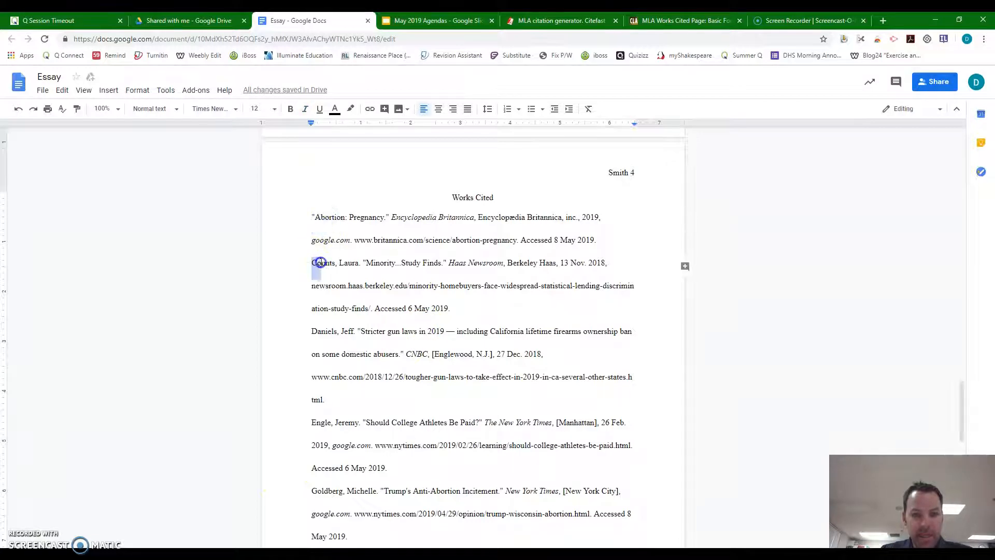
drag(311, 331, 323, 331)
drag(312, 422, 324, 439)
scroll(322, 460, down, 1)
scroll(324, 440, down, 2)
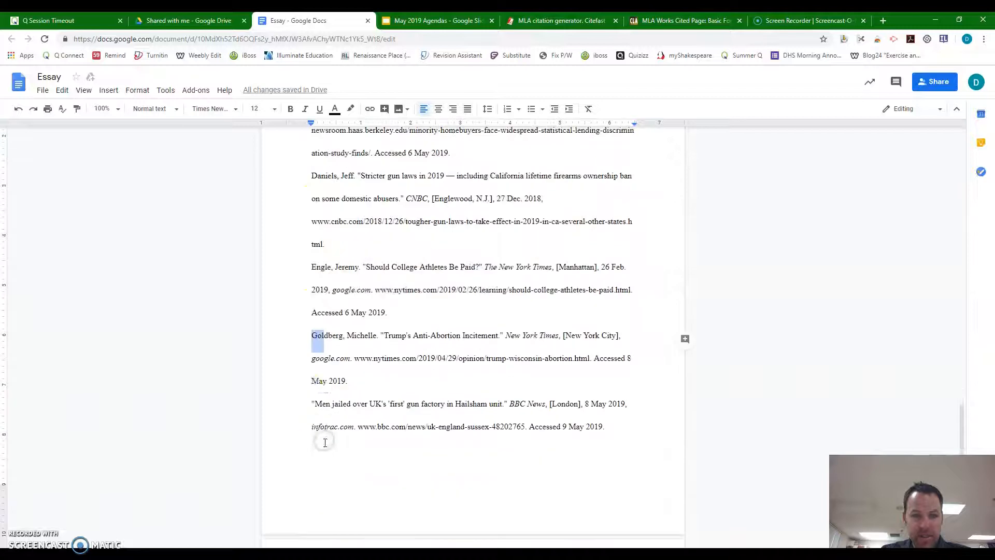
drag(302, 407, 322, 406)
scroll(322, 406, down, 3)
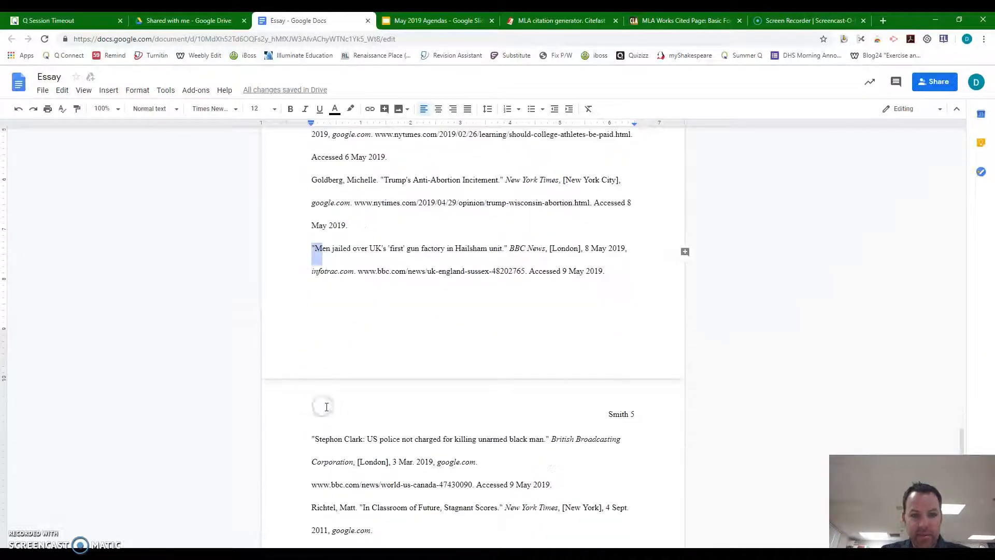
scroll(332, 443, down, 1)
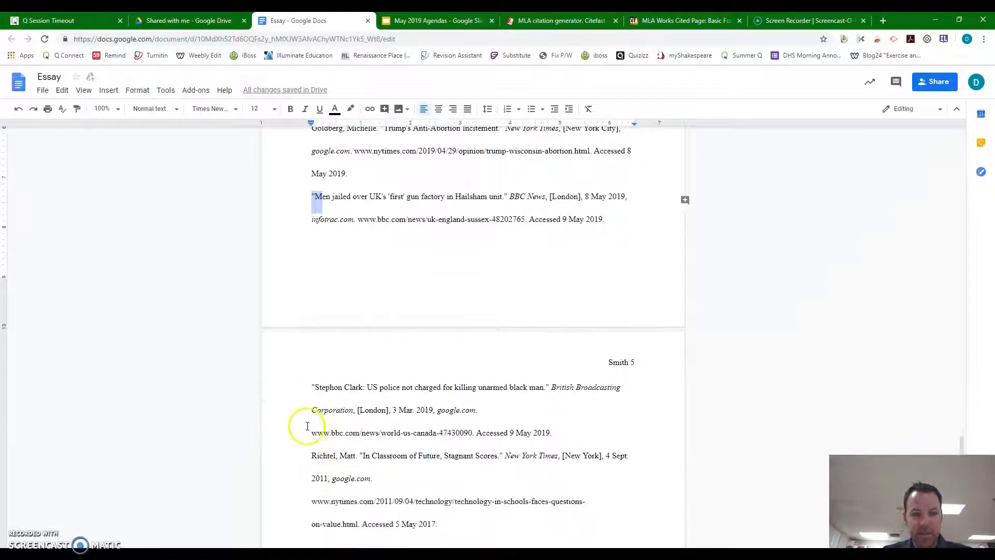
Step: Reorder the last two citations so "In Classroom of Future, Stagnant Scores." comes before the "US police not charged" entry
click(372, 478)
drag(372, 478, 295, 467)
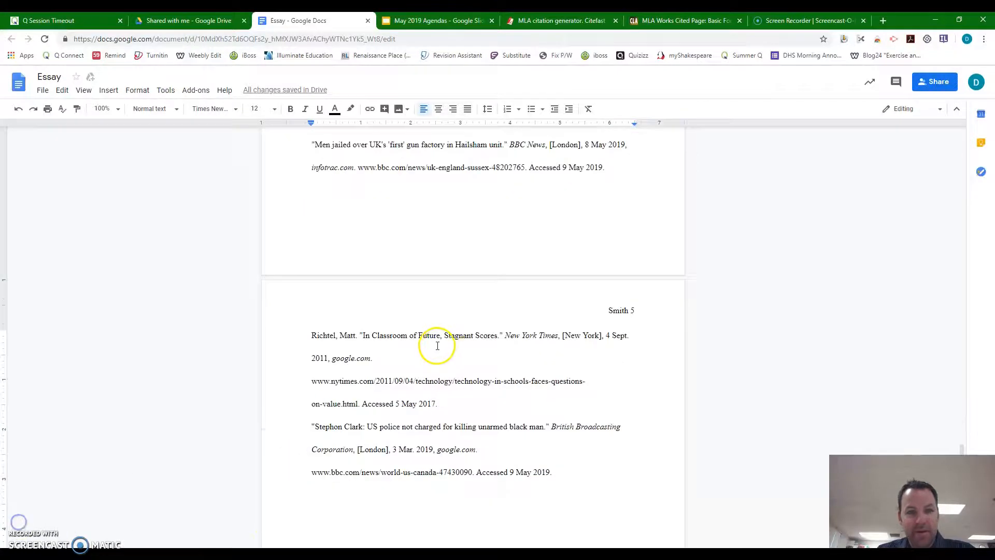
scroll(415, 321, up, 12)
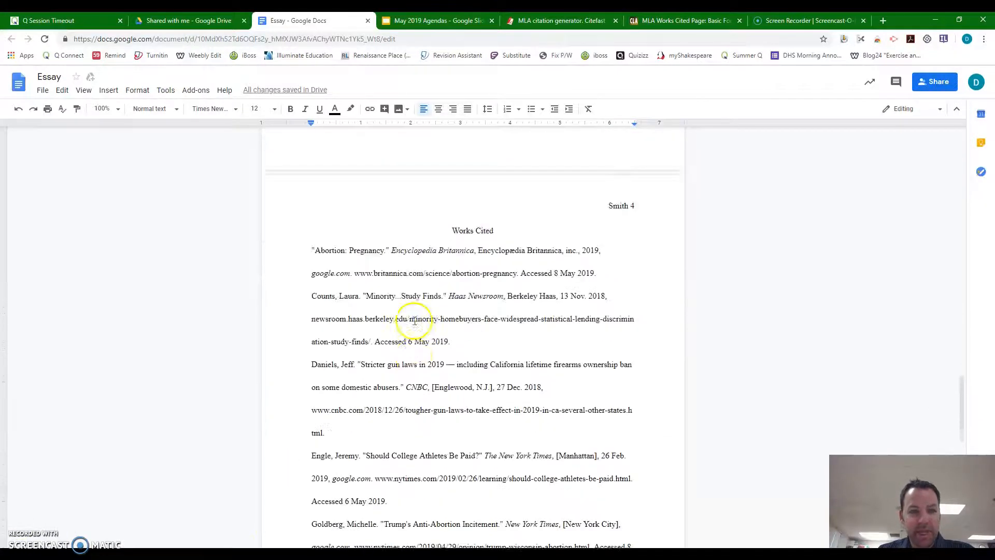
scroll(415, 321, up, 1)
scroll(409, 317, down, 1)
click(311, 267)
drag(311, 268, 537, 455)
scroll(536, 456, up, 11)
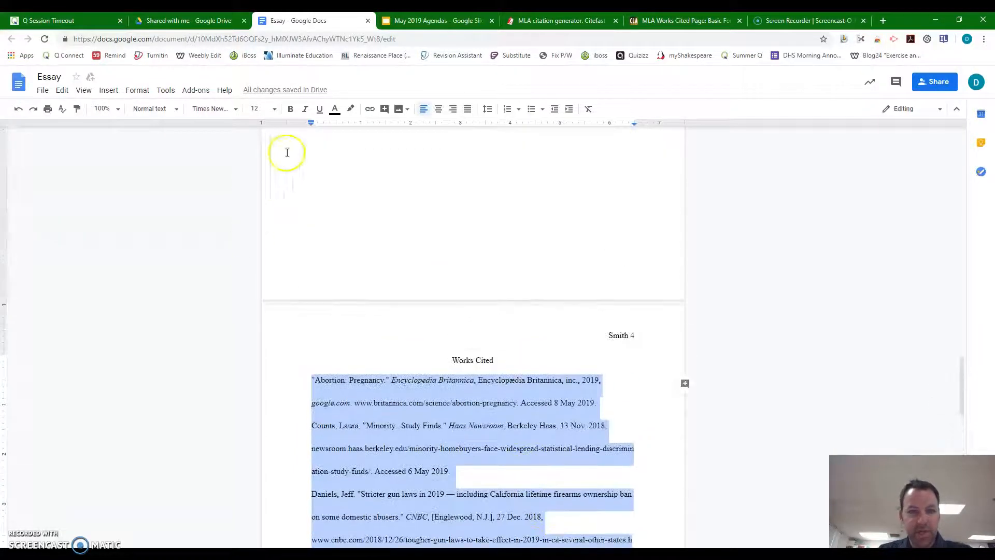
scroll(321, 332, down, 2)
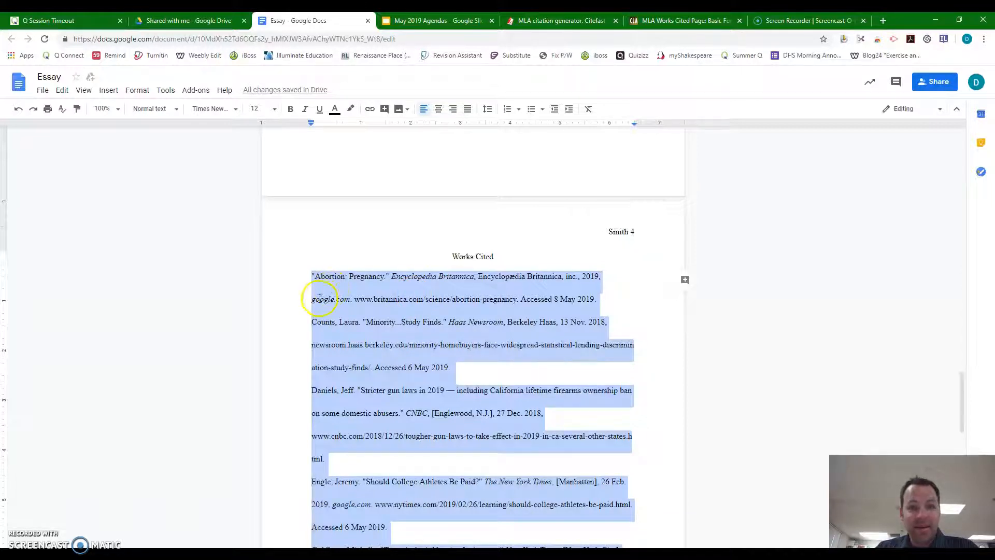
Step: Try indenting only the second line of the "Abortion: Pregnancy." citation by hand, and remove that indent
click(303, 303)
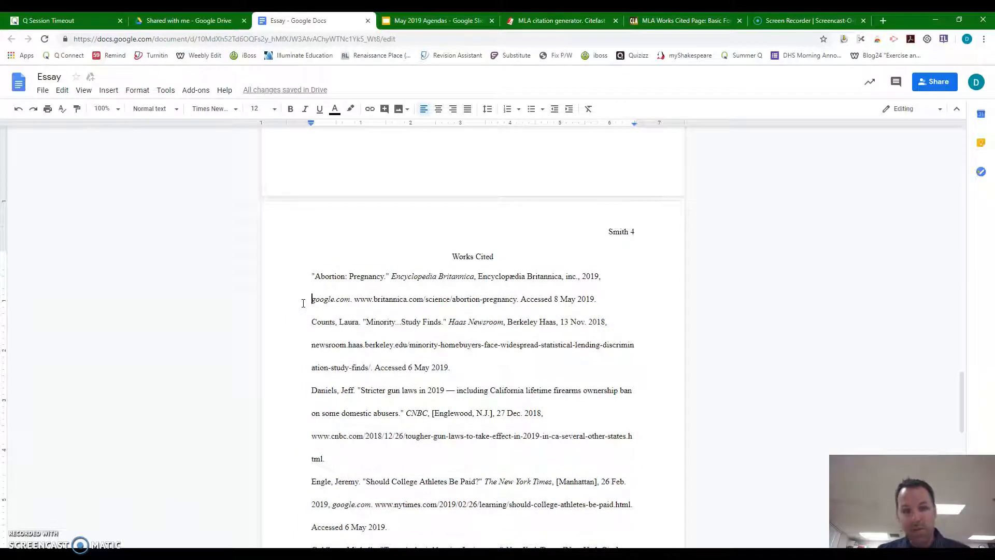
key(Tab)
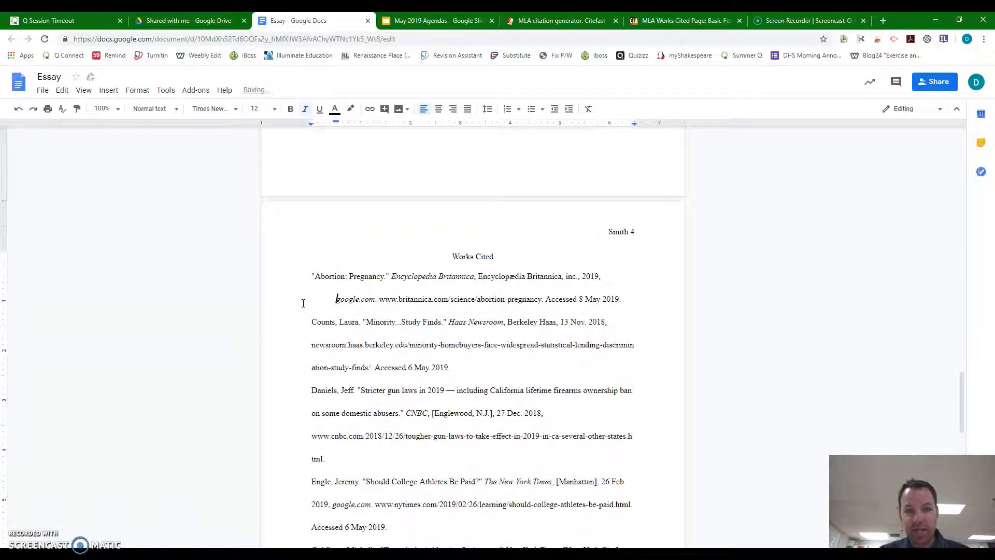
key(BackSpace)
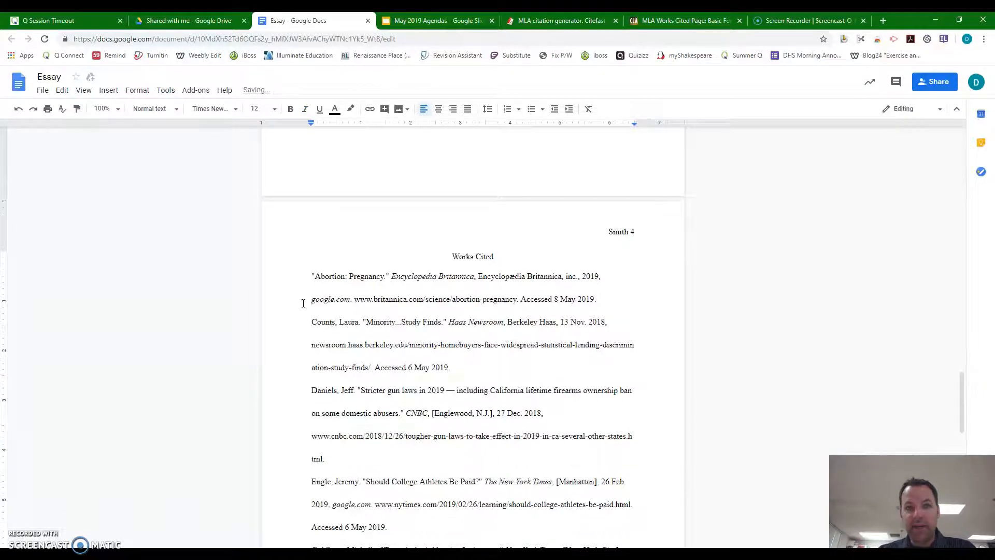
Step: Apply a 0.5-inch hanging indent to all the Works Cited citations, keeping each entry's first line at the margin
scroll(342, 363, down, 1)
click(394, 445)
scroll(395, 444, down, 2)
scroll(389, 436, up, 3)
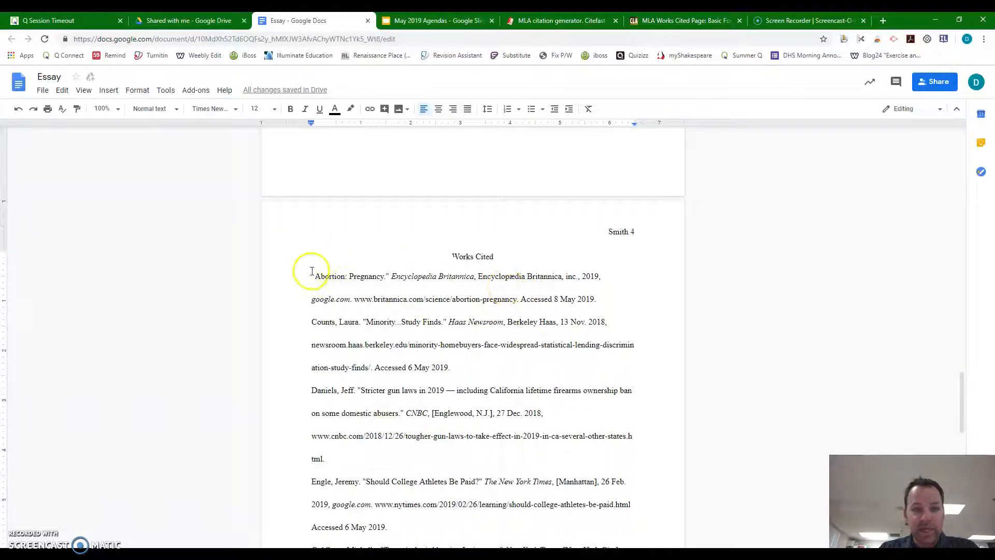
drag(311, 274, 313, 515)
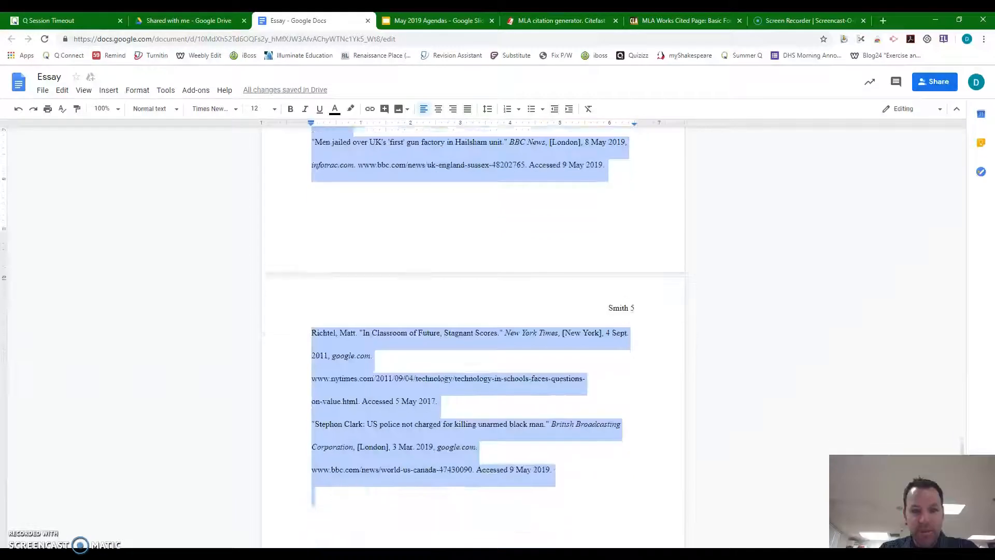
scroll(396, 322, up, 10)
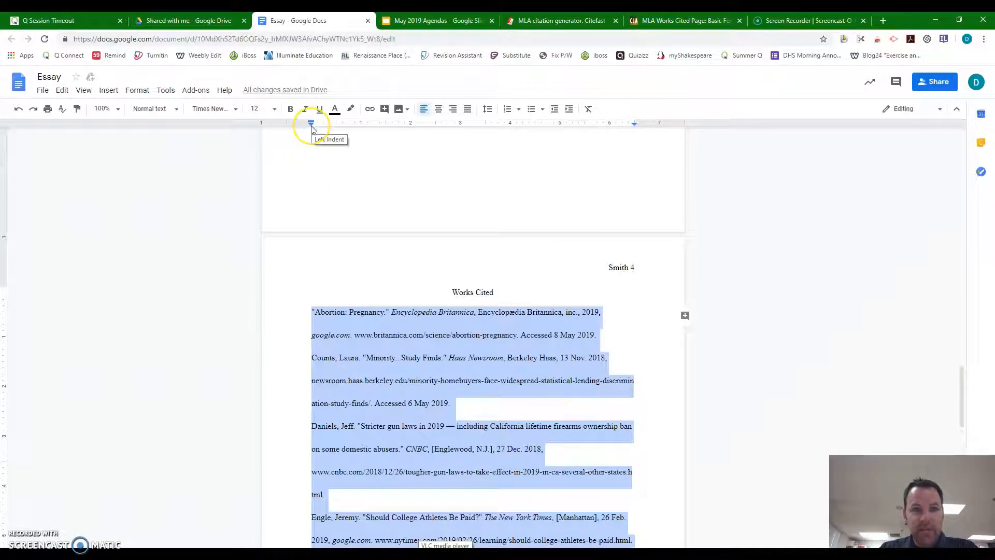
drag(313, 130, 336, 130)
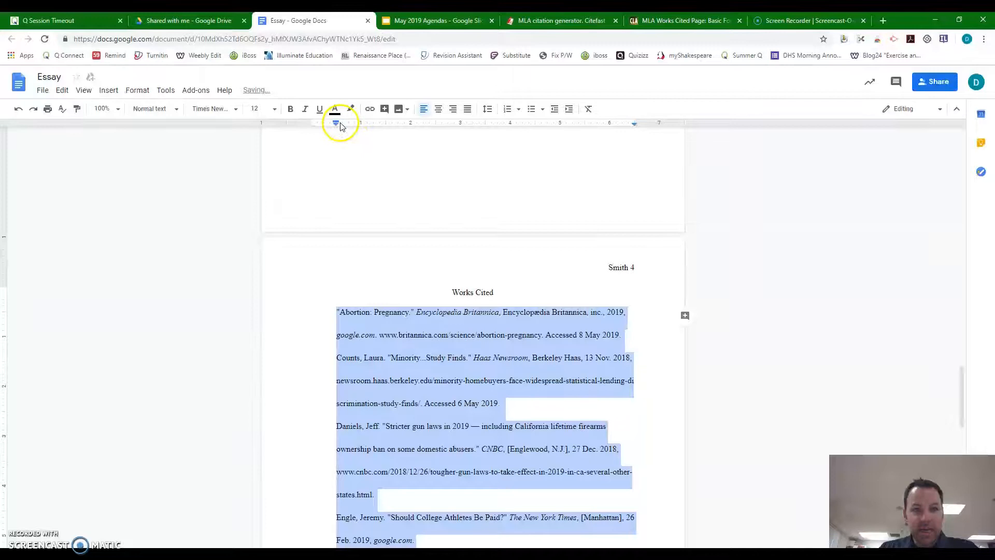
drag(337, 124, 313, 124)
click(379, 426)
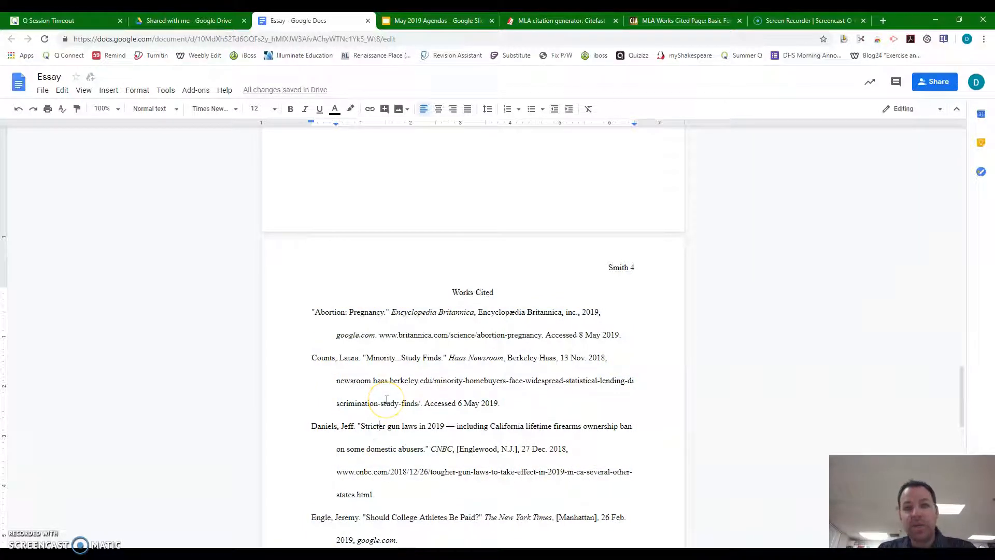
Step: Check the Works Cited heading and the hanging indent of the citations, and return to the essay's first page
drag(446, 291, 495, 293)
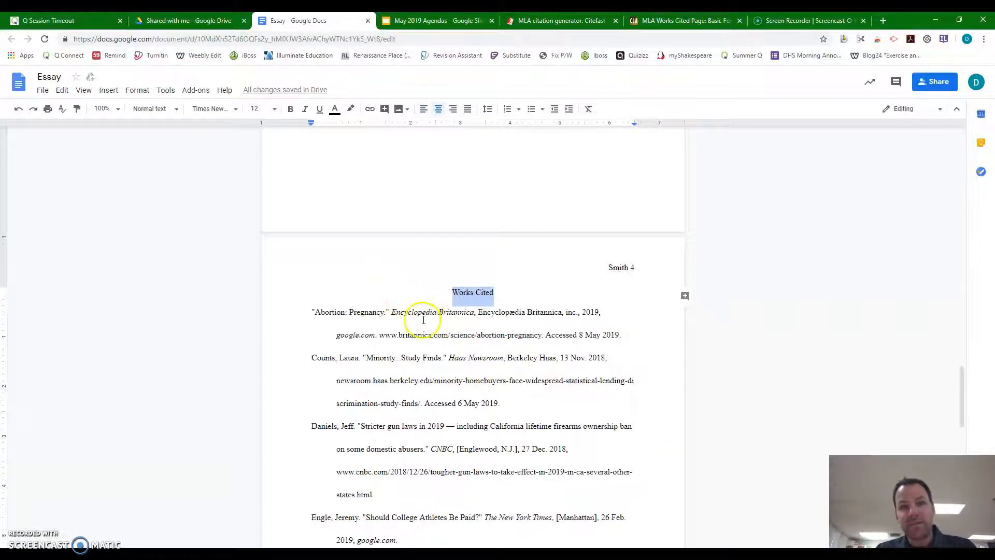
scroll(424, 320, down, 2)
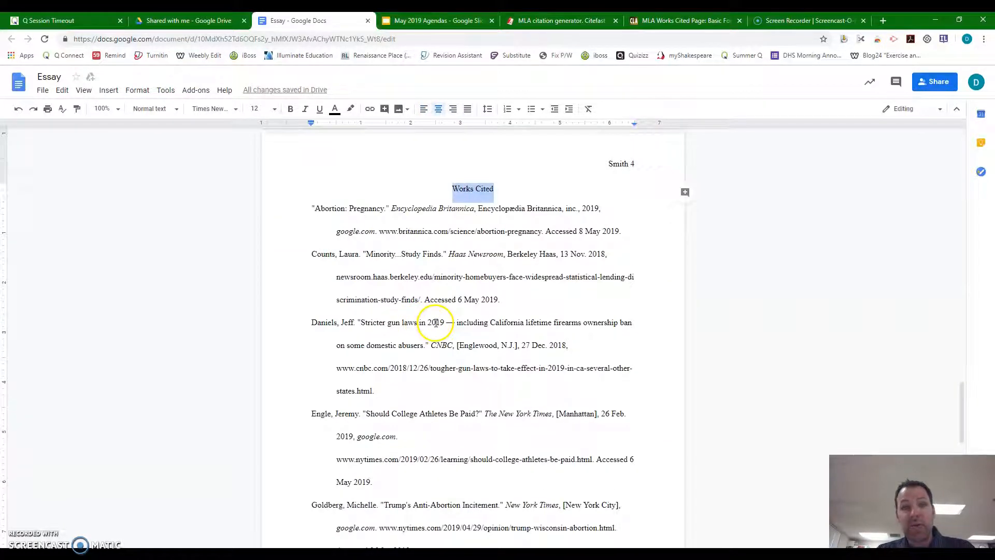
scroll(424, 320, down, 1)
drag(325, 179, 386, 180)
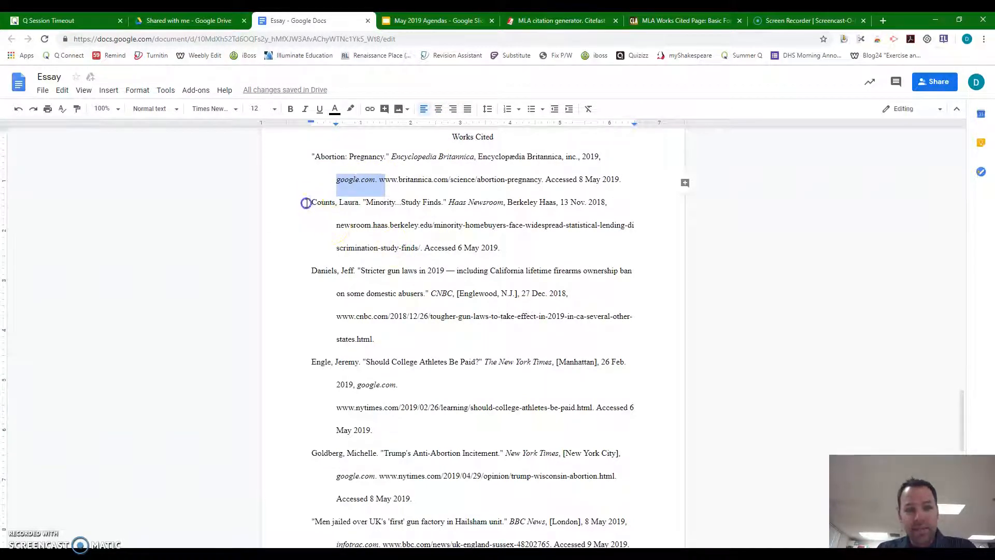
drag(307, 202, 344, 217)
click(351, 224)
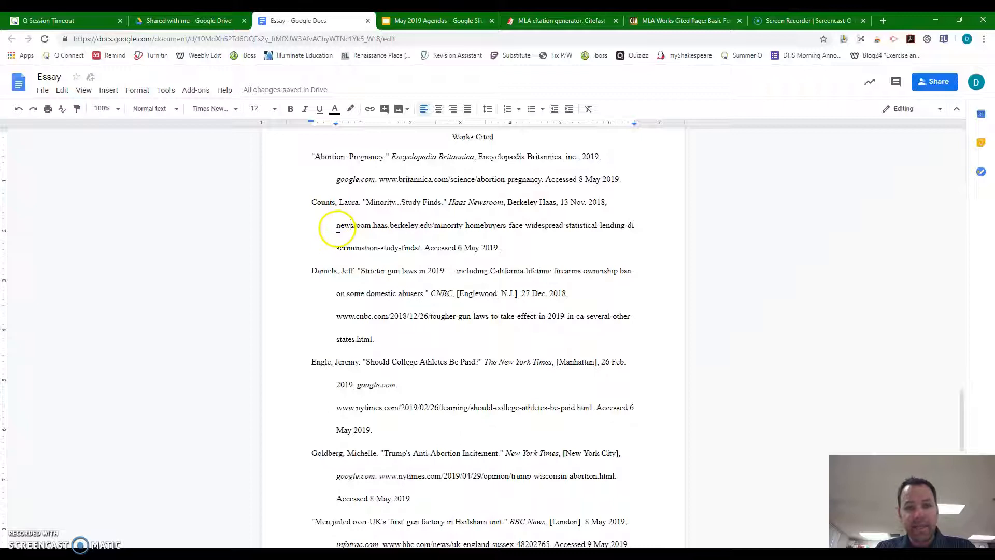
scroll(334, 248, down, 2)
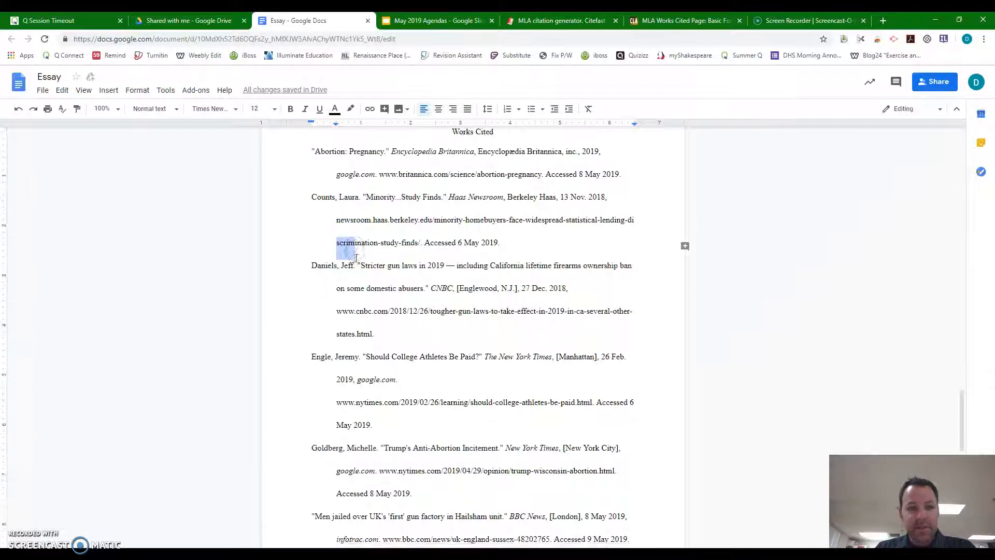
click(310, 259)
scroll(320, 275, down, 4)
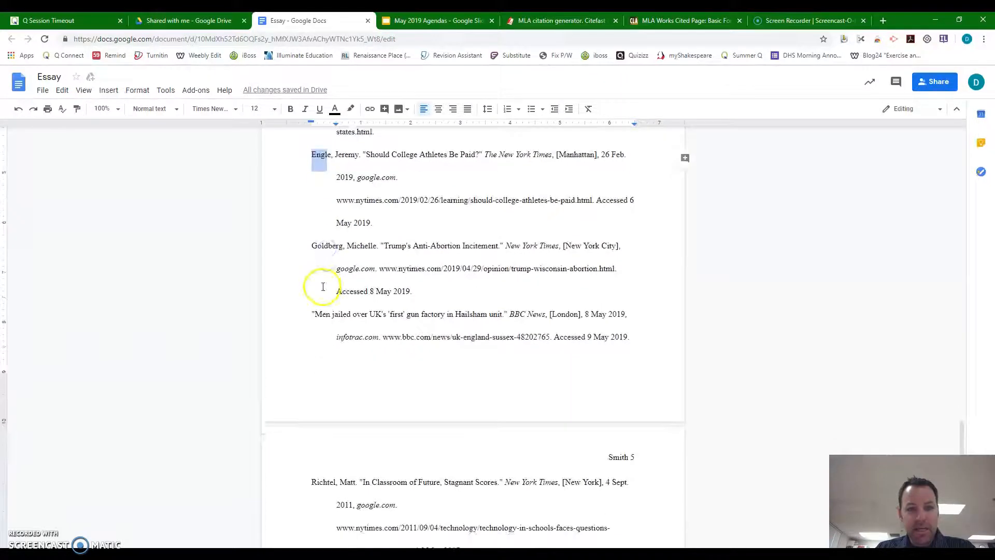
scroll(389, 330, up, 7)
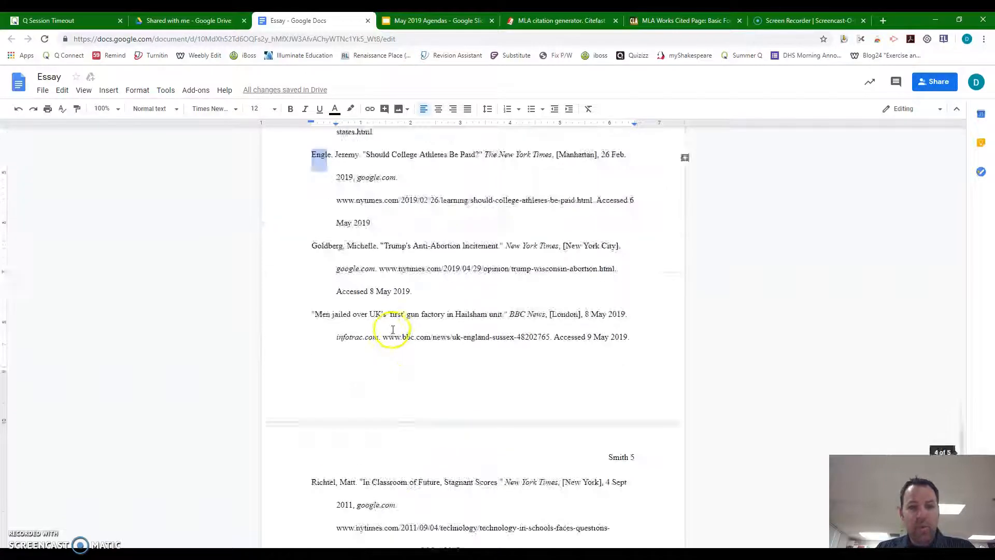
scroll(441, 238, up, 2)
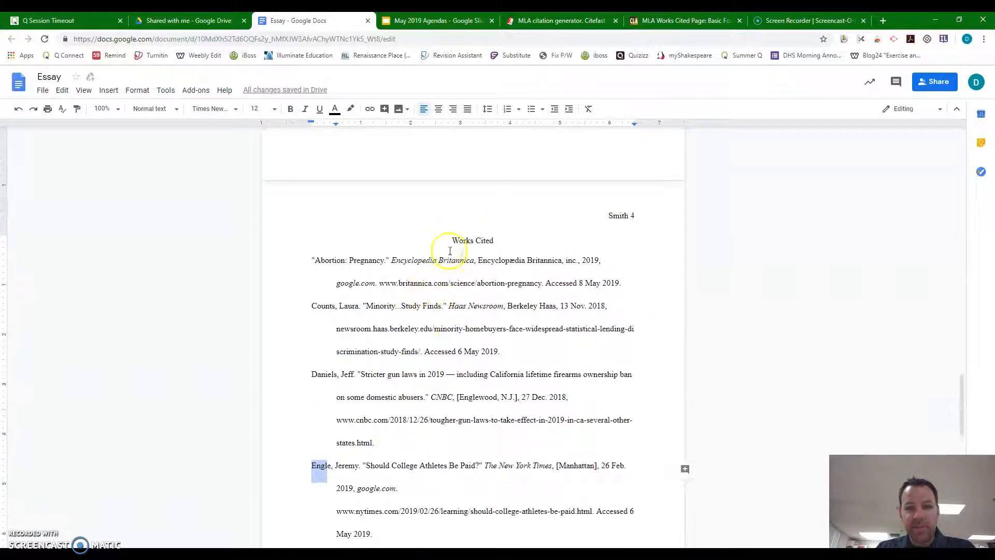
scroll(491, 280, up, 15)
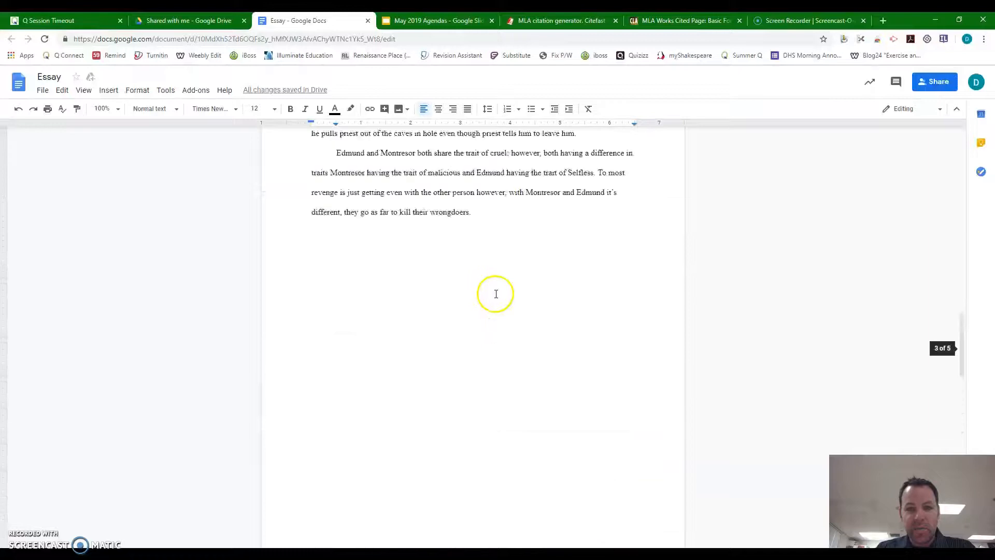
scroll(498, 294, up, 12)
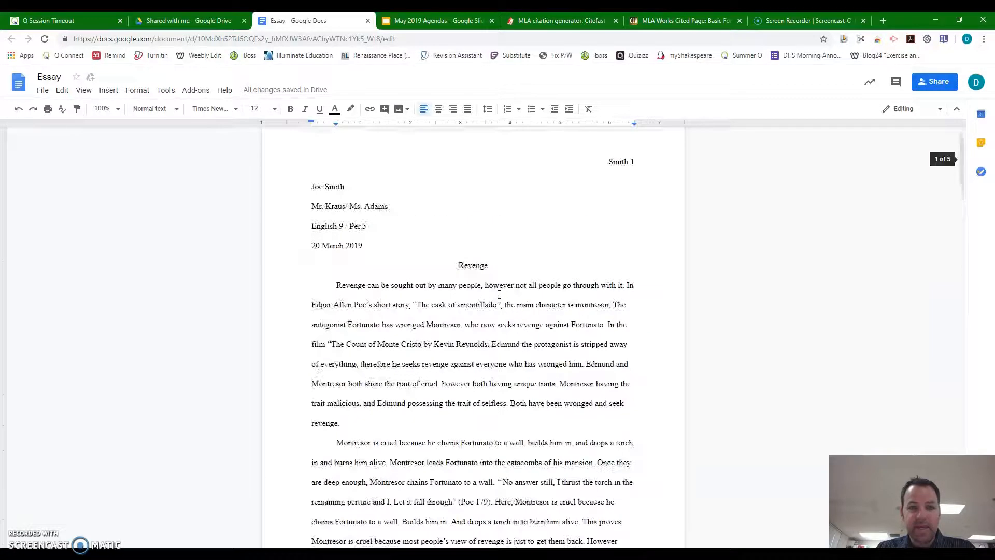